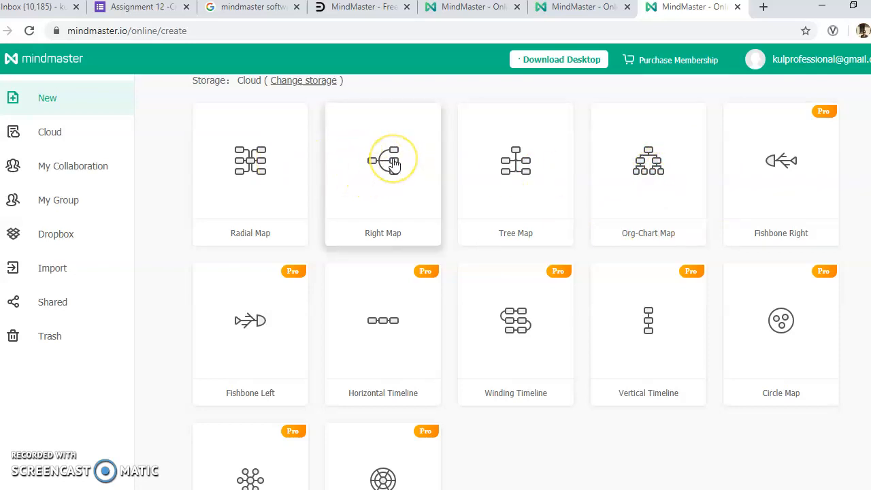
Create a new Right Map and change its central topic text to "Types of Companies"
click(393, 162)
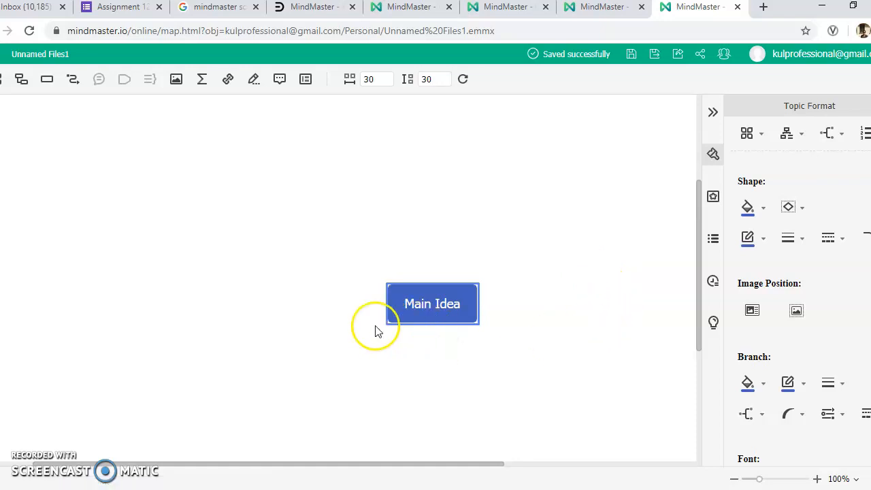
click(454, 304)
click(460, 306)
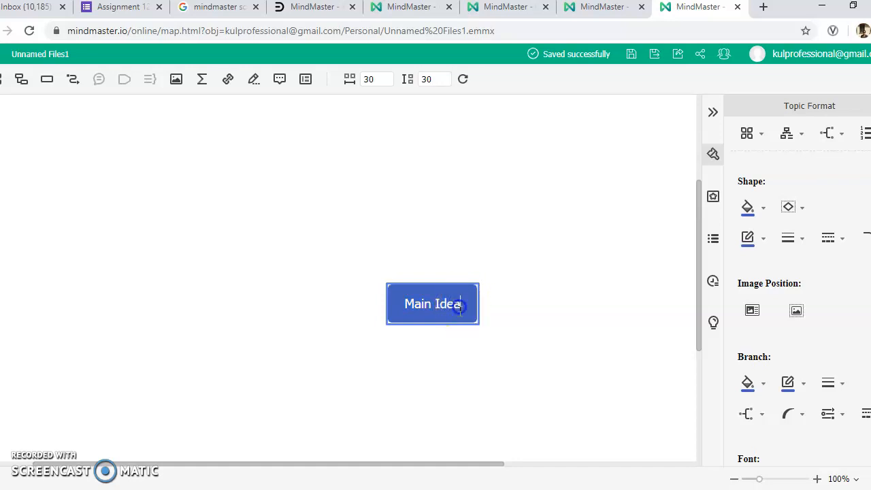
click(476, 378)
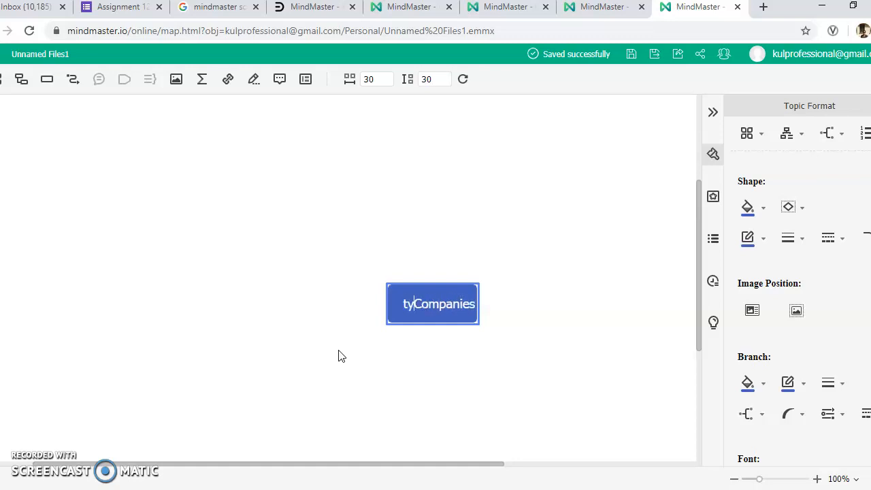
text(pes )
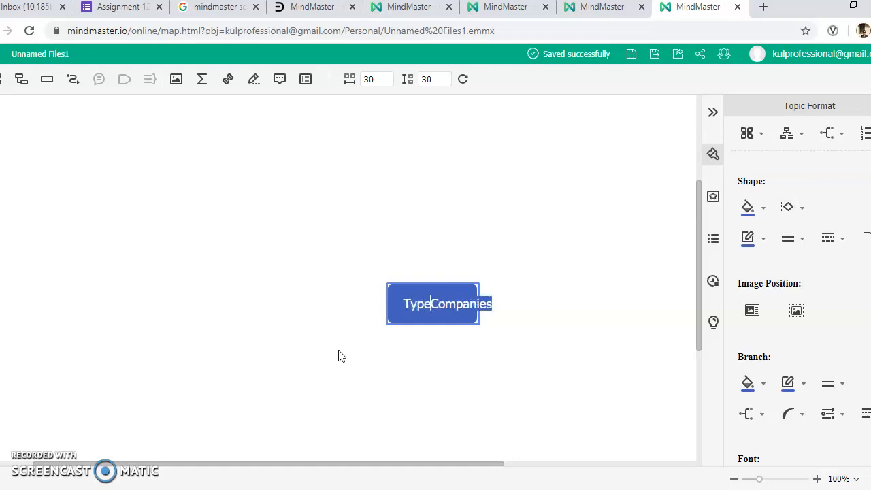
text(of)
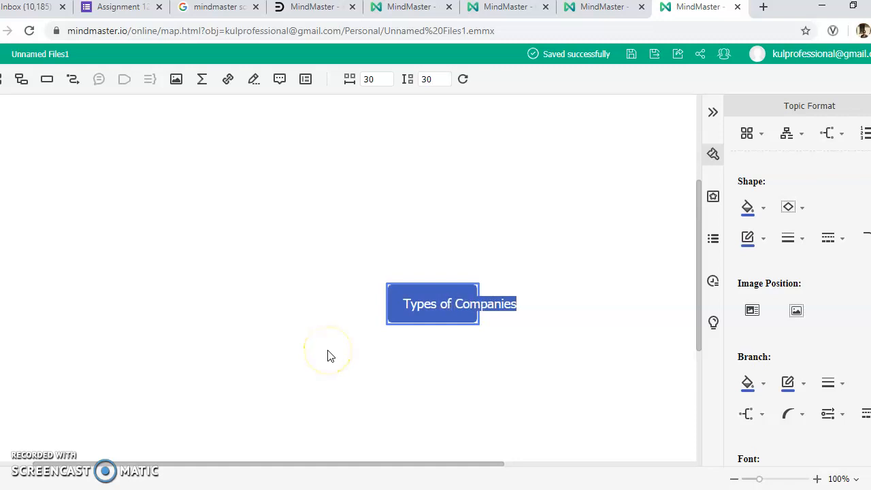
click(476, 316)
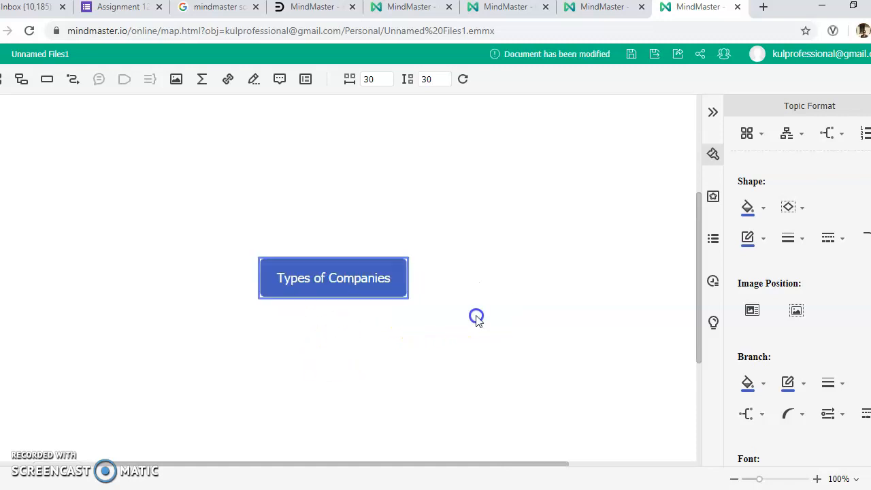
Add a main topic to the central idea and name it "Indian Companies Act , 1956"
click(410, 288)
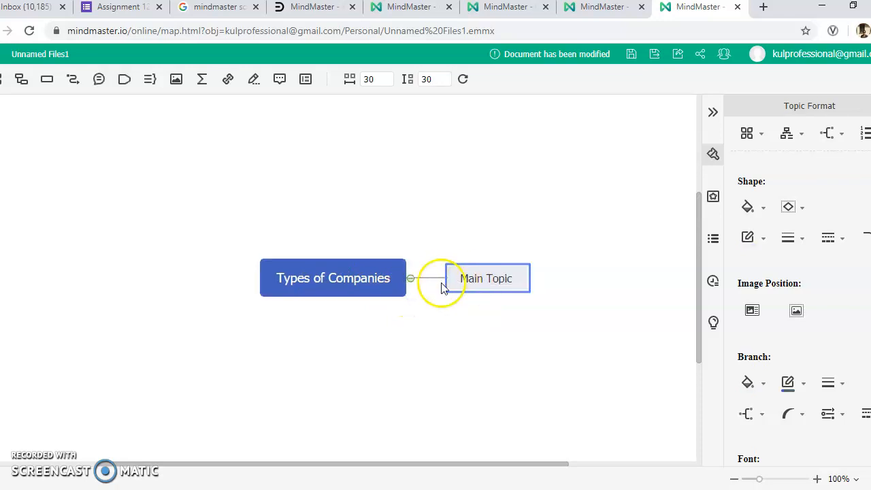
click(483, 282)
click(491, 279)
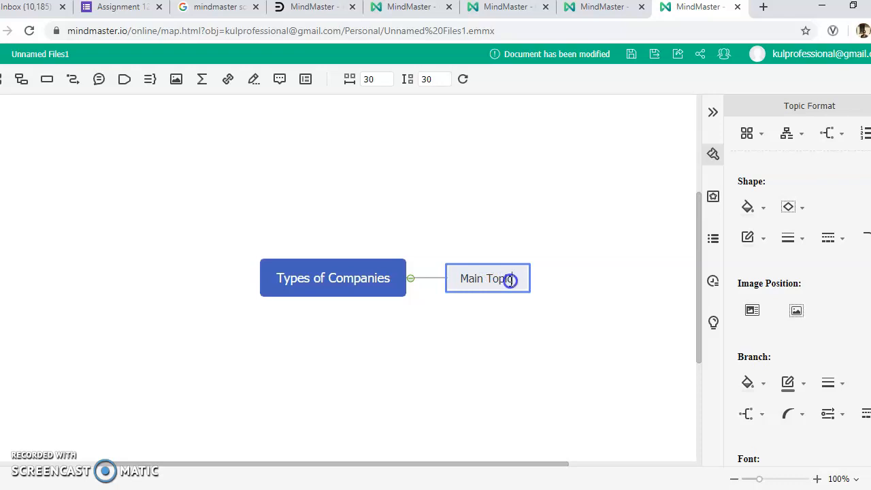
drag(510, 280, 463, 278)
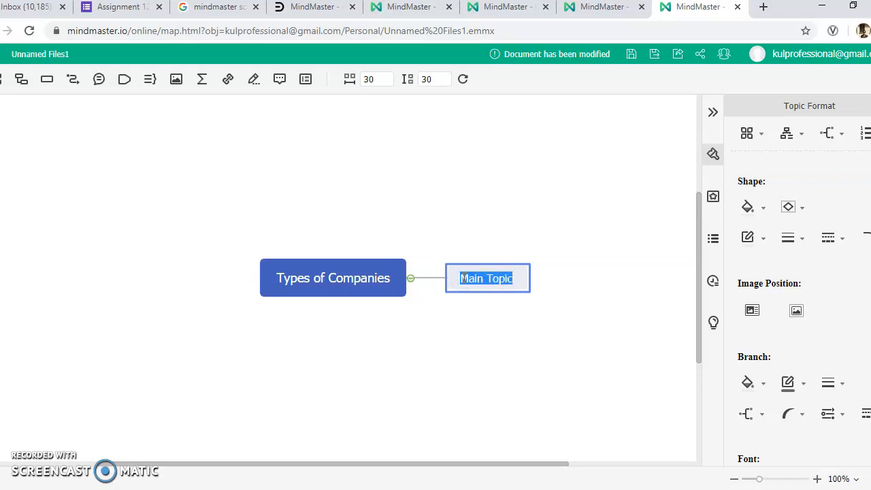
key(BackSpace)
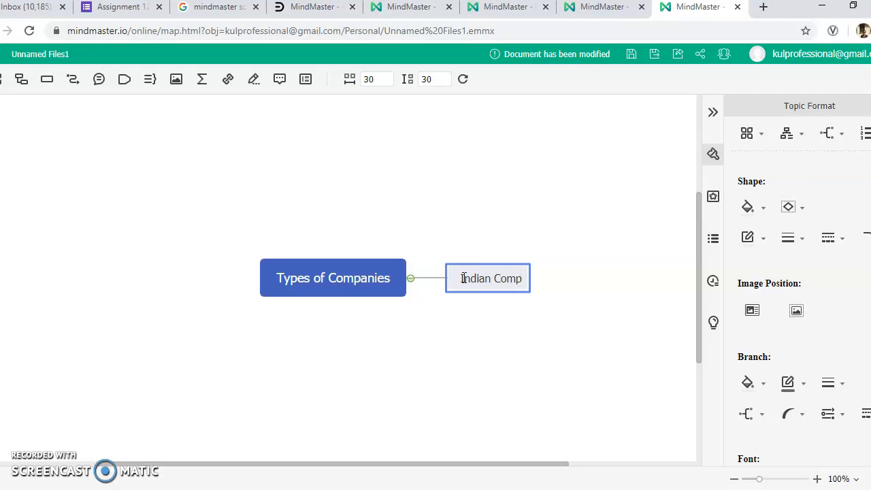
text(Indian CompA)
key(BackSpace)
text(anies Act , 1956)
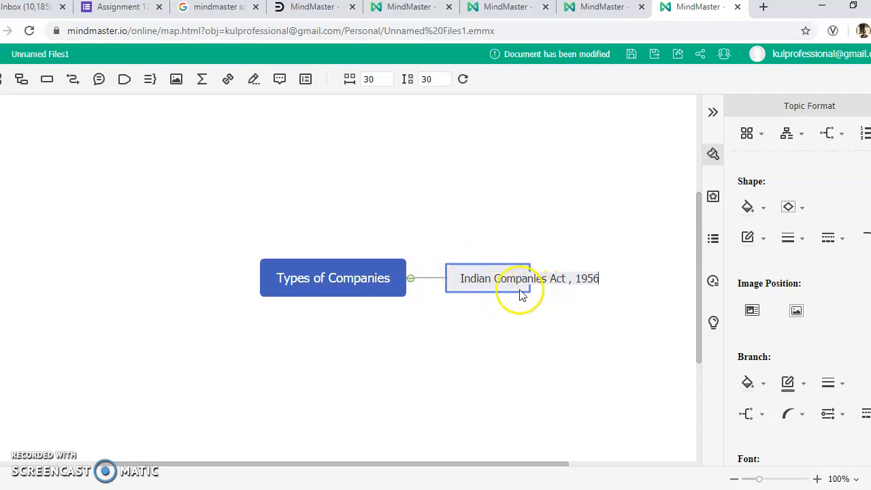
click(355, 276)
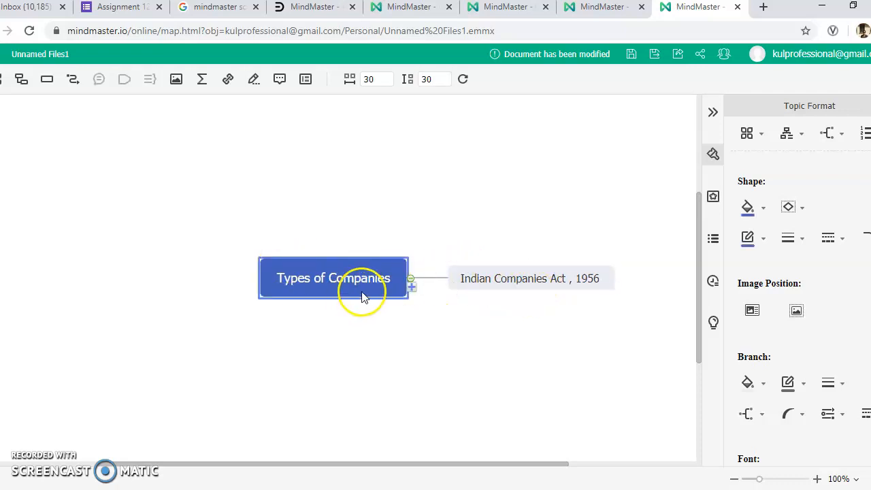
Add four more main topics to the "Types of Companies" central topic, below the Indian Companies Act branch
double_click(316, 287)
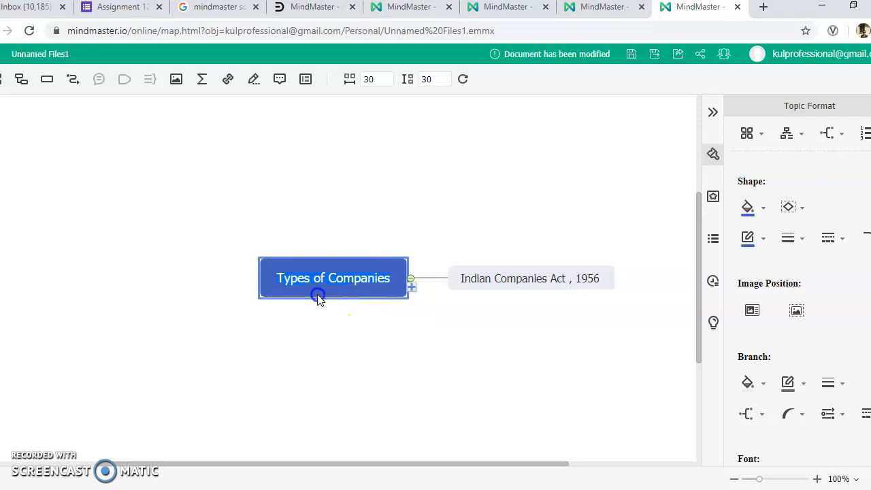
click(321, 300)
click(327, 292)
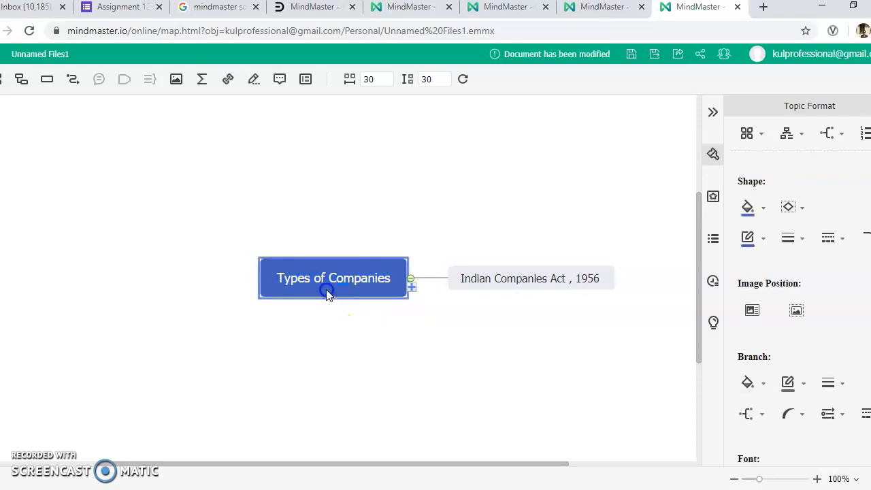
click(411, 286)
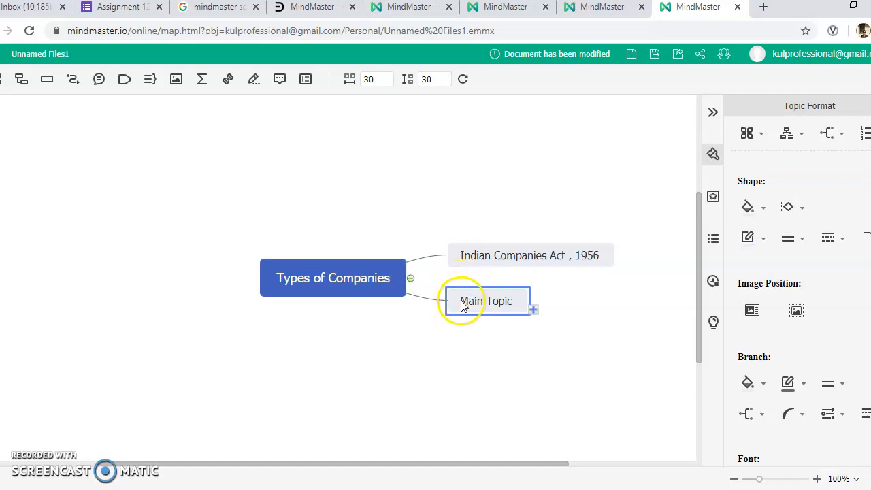
click(409, 285)
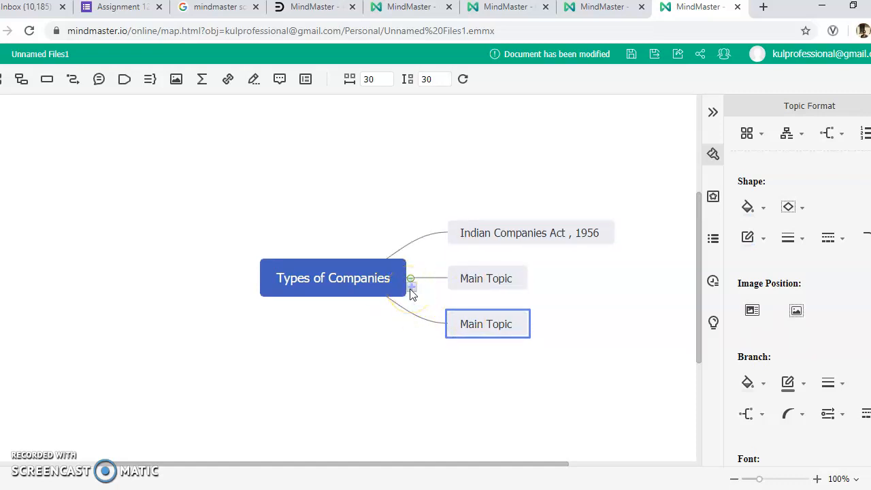
click(411, 289)
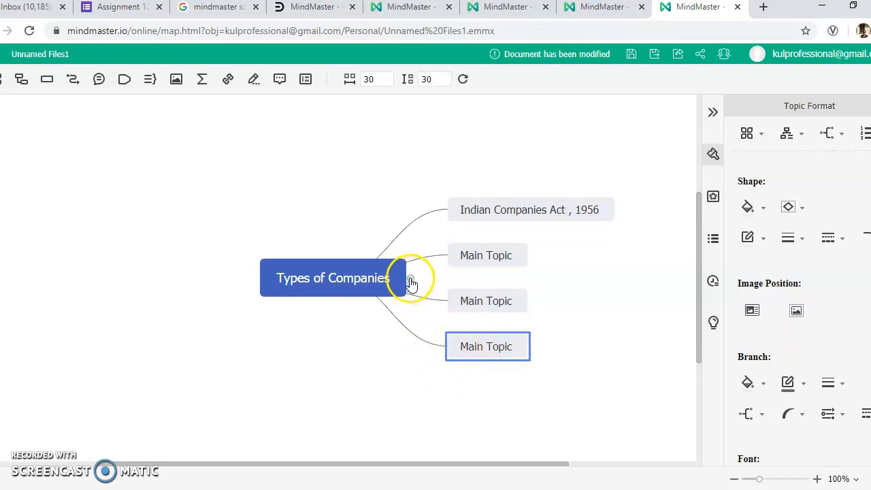
click(410, 279)
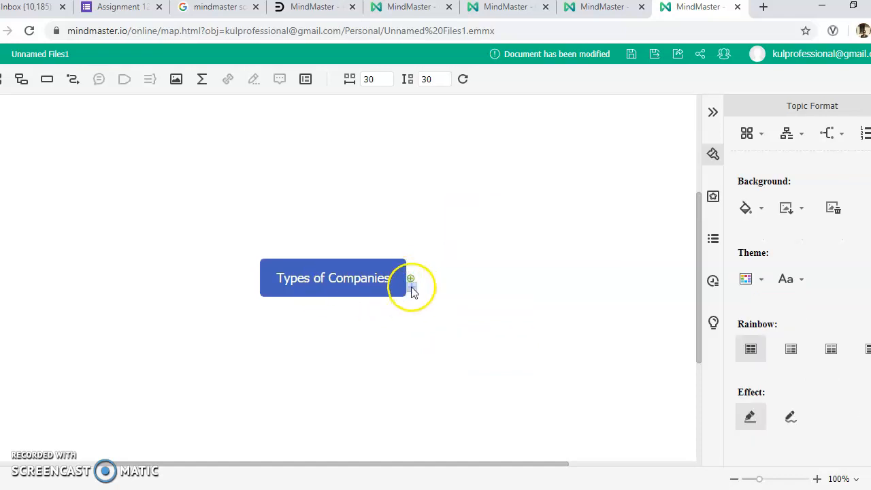
click(411, 286)
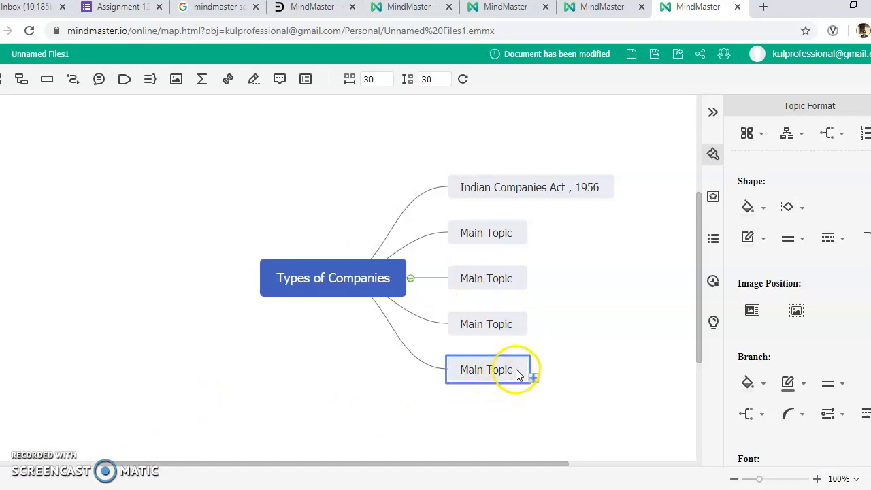
Add two chained sub topics to the last main topic and one sub topic to each of the other three unnamed main topics
click(534, 380)
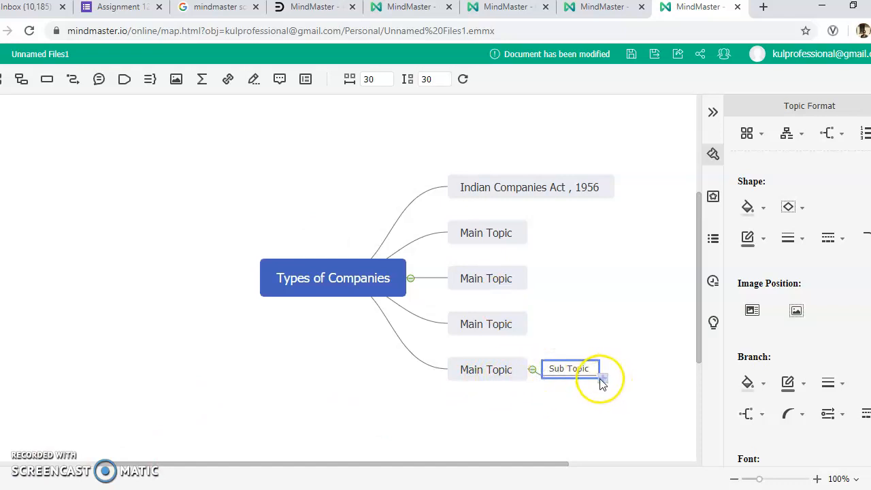
click(599, 378)
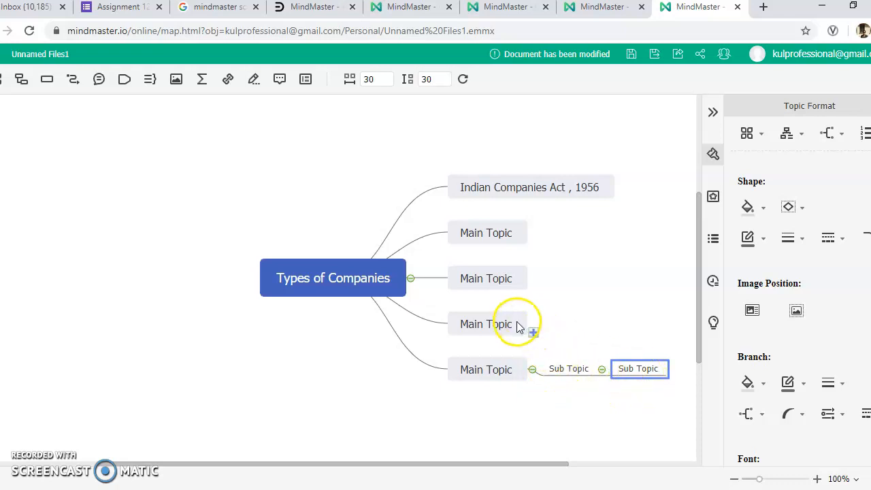
click(531, 332)
click(510, 280)
click(532, 285)
click(511, 238)
click(532, 241)
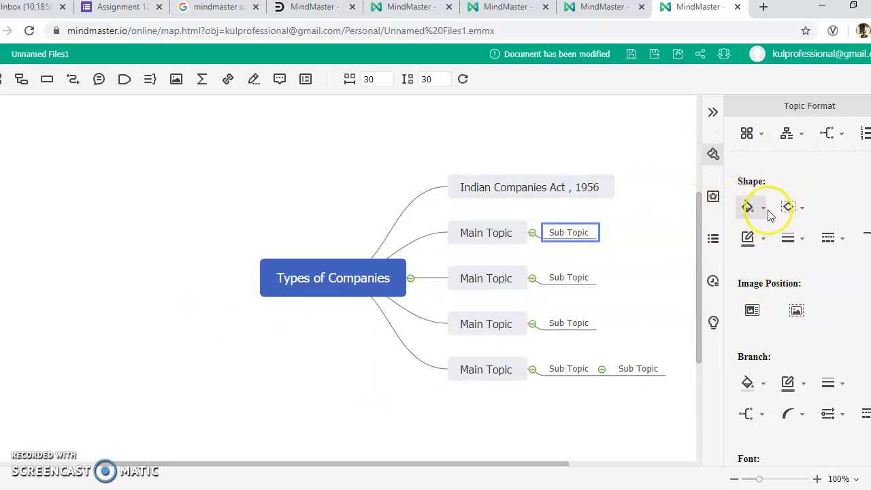
scroll(738, 370, down, 2)
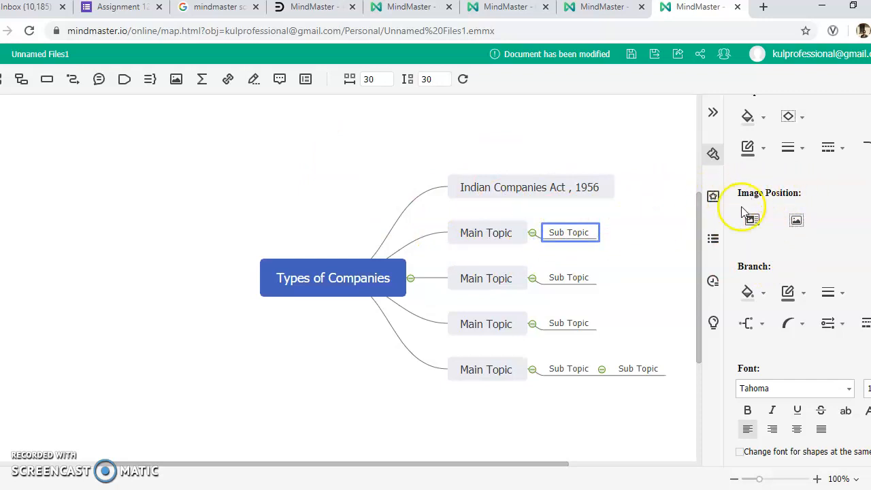
click(751, 220)
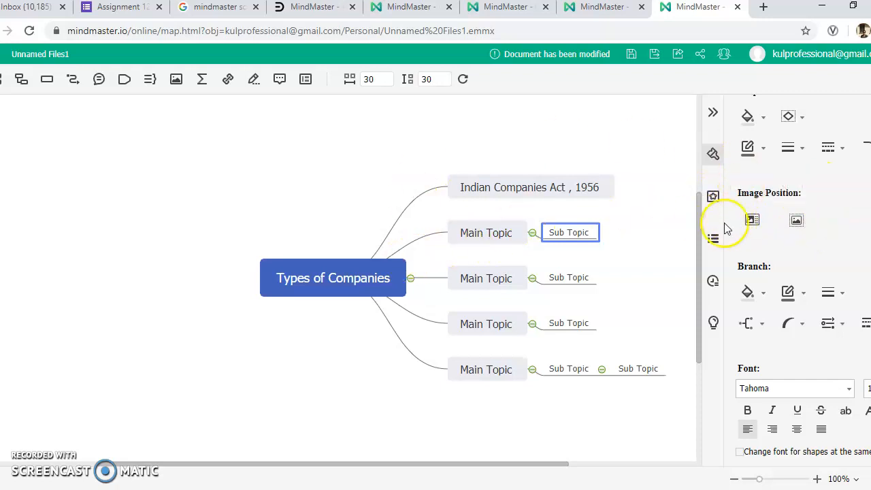
click(749, 221)
click(794, 221)
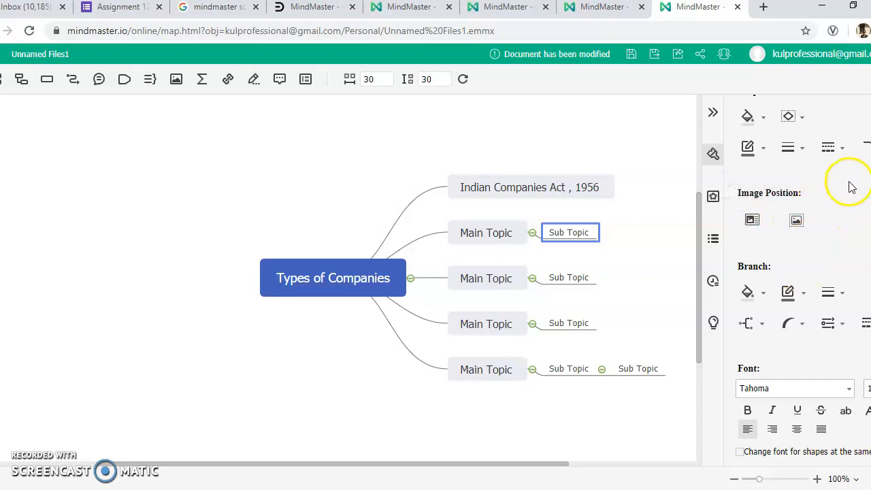
scroll(813, 360, up, 2)
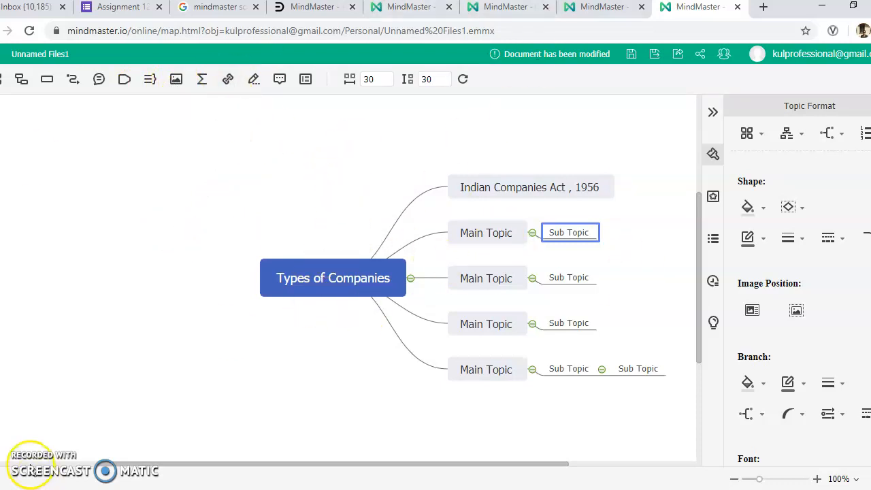
Insert the bird-pen-peacock-lure-65894 image from Downloads into the uppermost sub topic and rename that sub topic "Peacock"
click(176, 80)
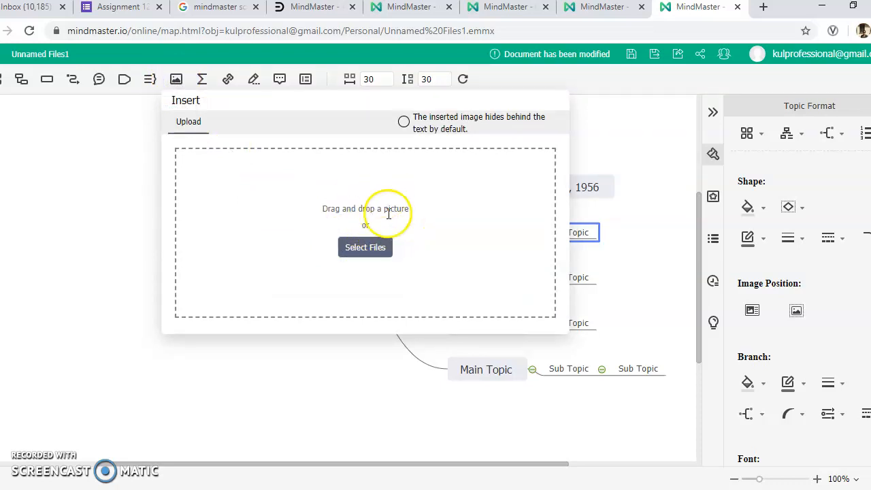
click(358, 248)
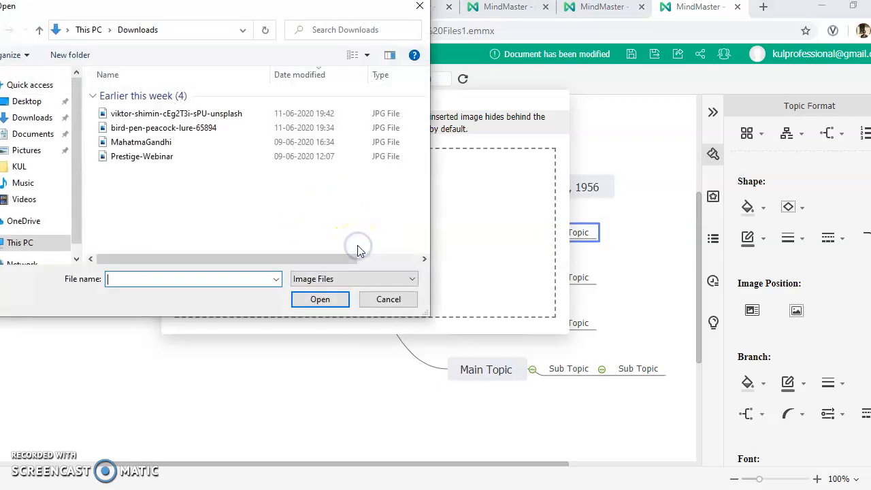
click(155, 131)
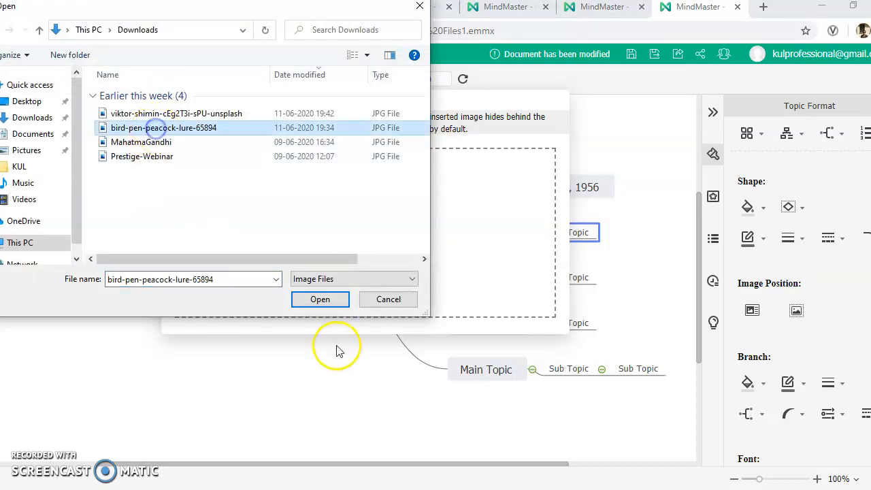
click(313, 299)
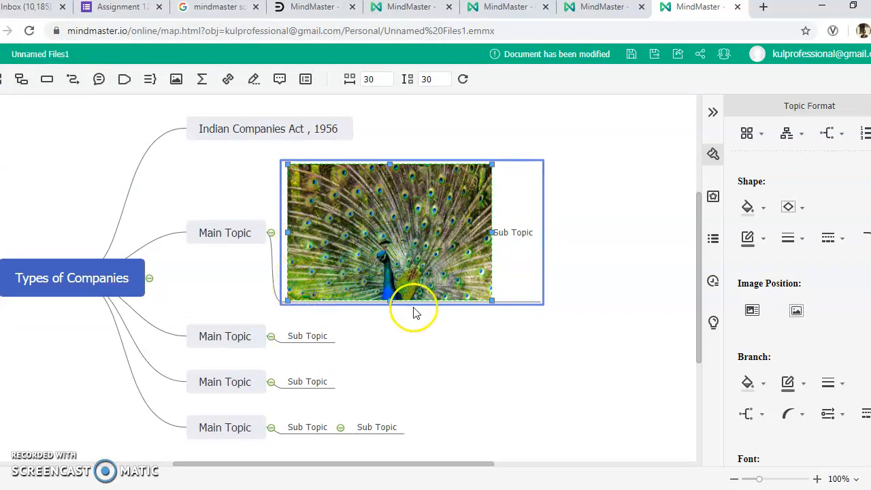
double_click(503, 233)
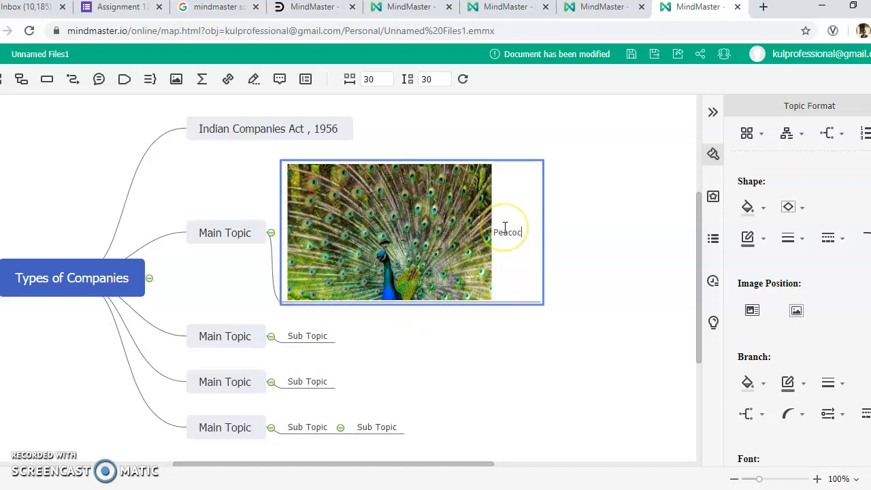
click(496, 320)
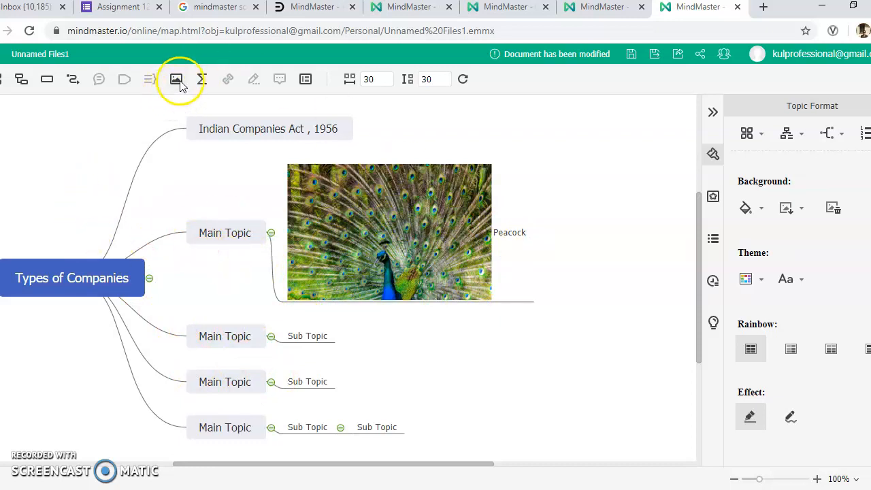
Add a sub topic to the "Peacock" topic and name it "National Bird"
click(51, 82)
click(43, 82)
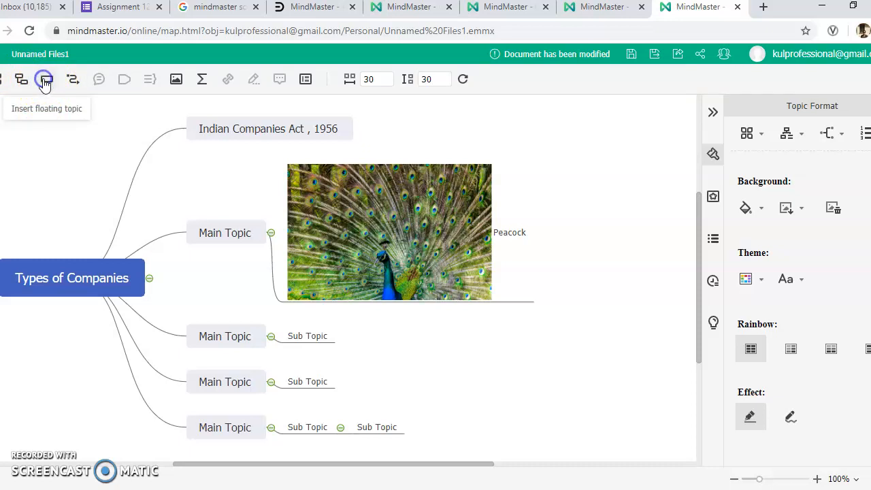
click(542, 239)
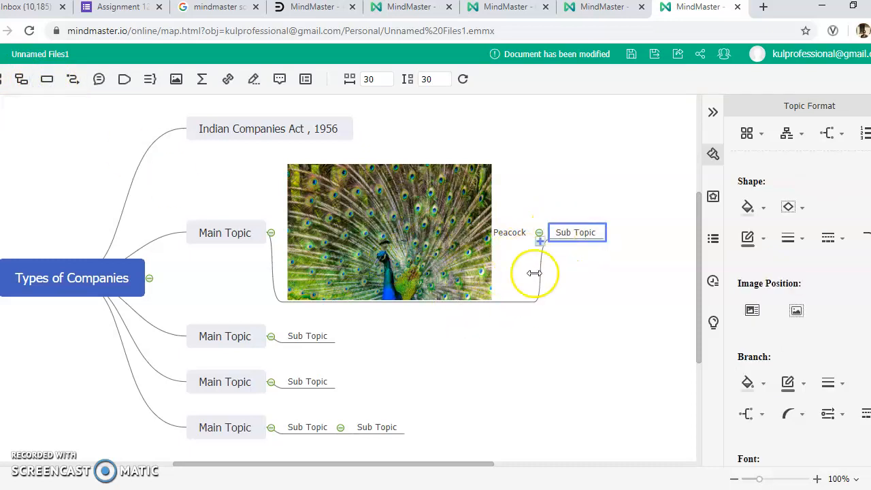
double_click(563, 233)
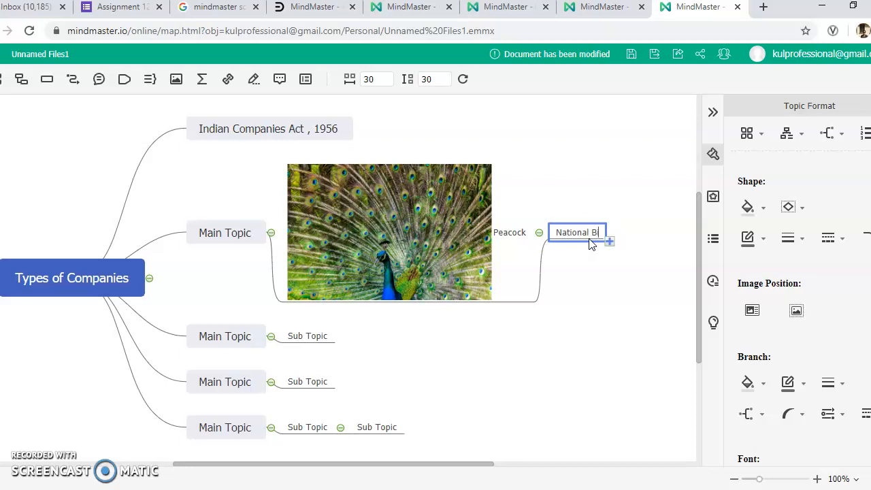
click(588, 265)
click(286, 232)
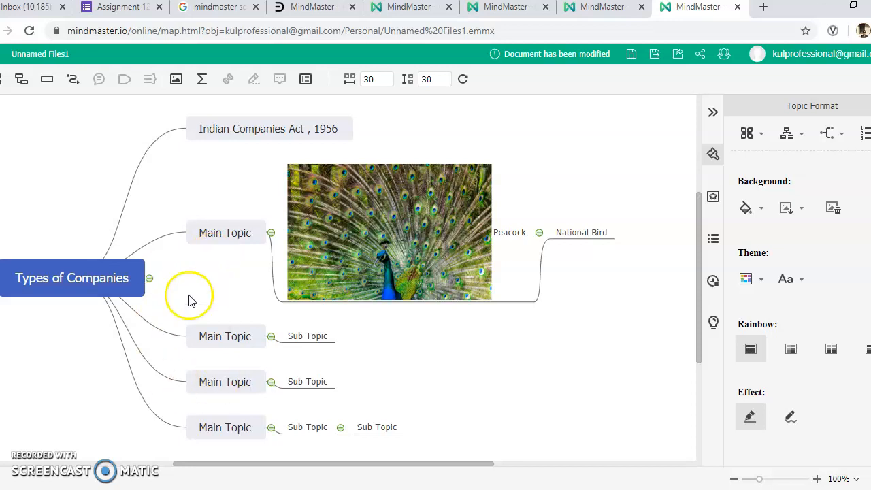
Add a sub topic to "National Bird", and collapse the branches under "National Bird", the third main topic and the last main topic's sub topic
click(22, 80)
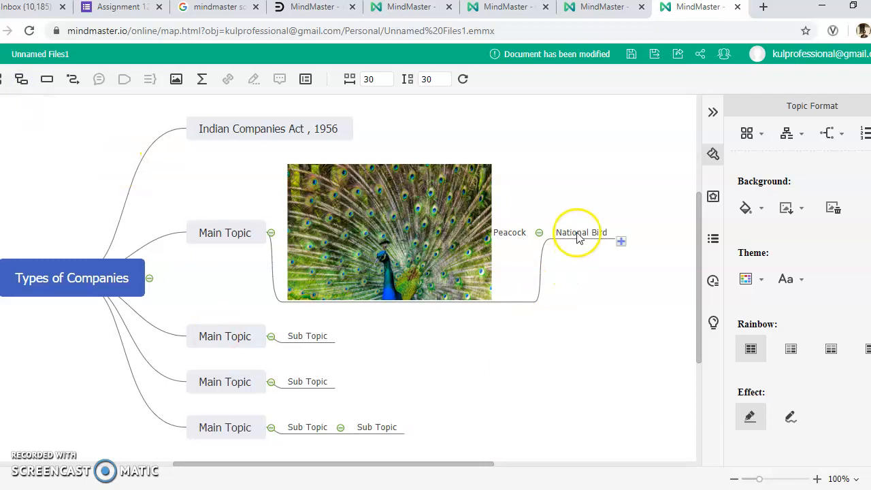
click(623, 245)
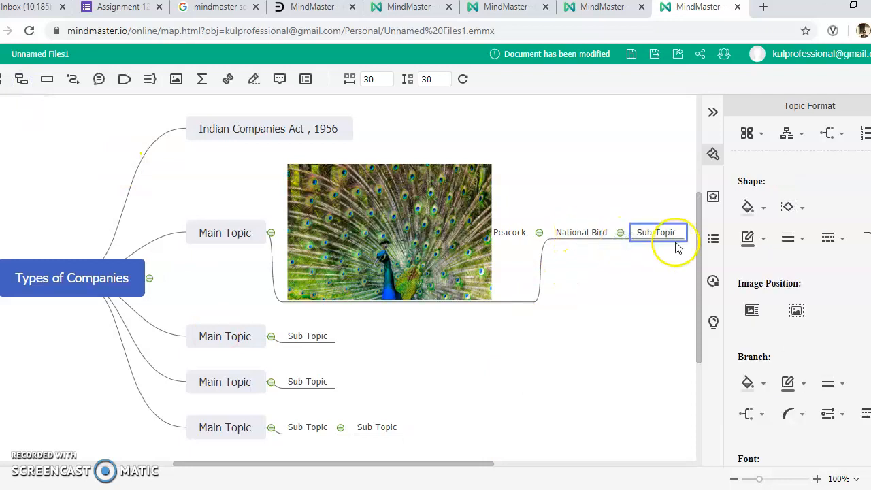
click(619, 232)
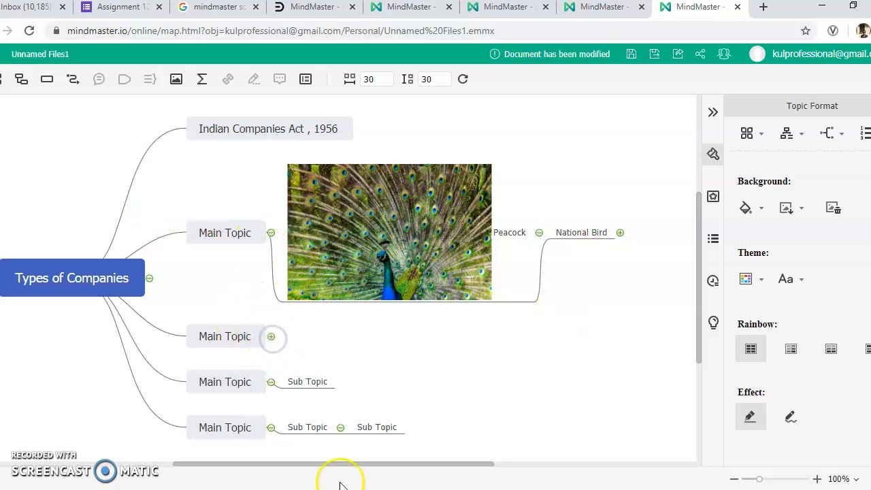
click(339, 427)
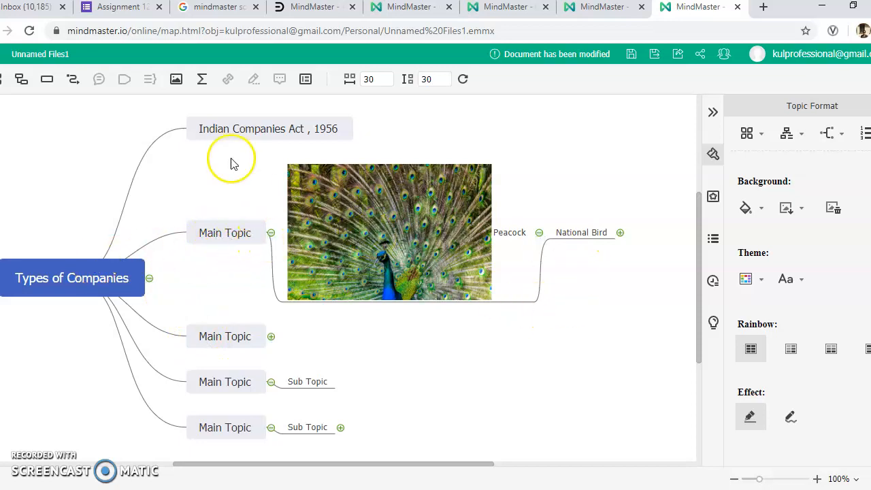
View the Formula Editor's symbol sets, dismissing the premium upgrade offer, and close the editor without inserting a formula
click(202, 81)
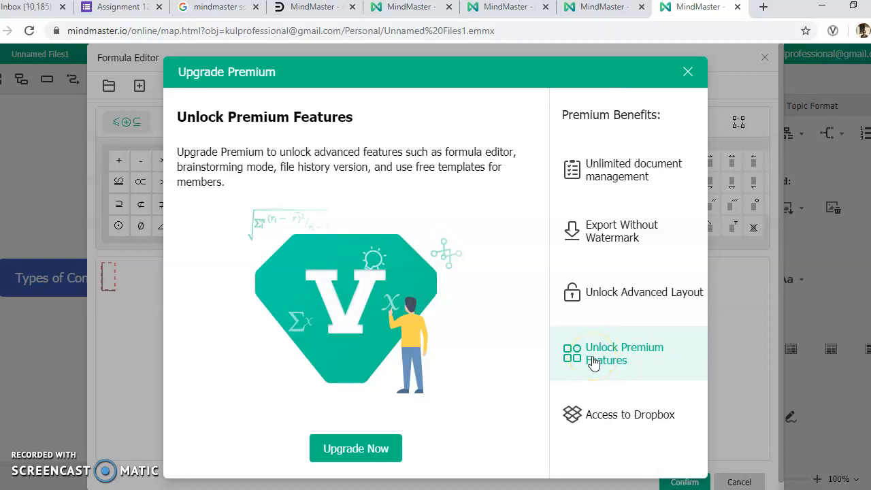
click(687, 73)
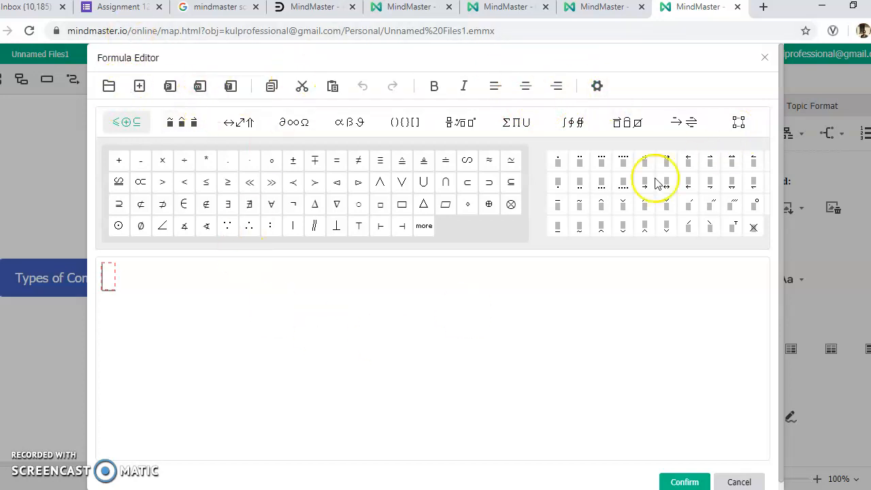
click(728, 482)
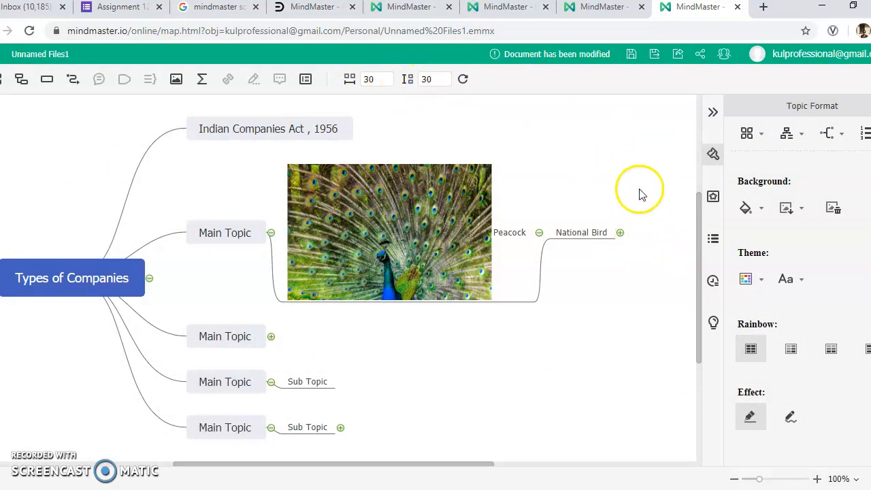
Apply the Reality theme colors to the mind map with the first rainbow style
click(759, 281)
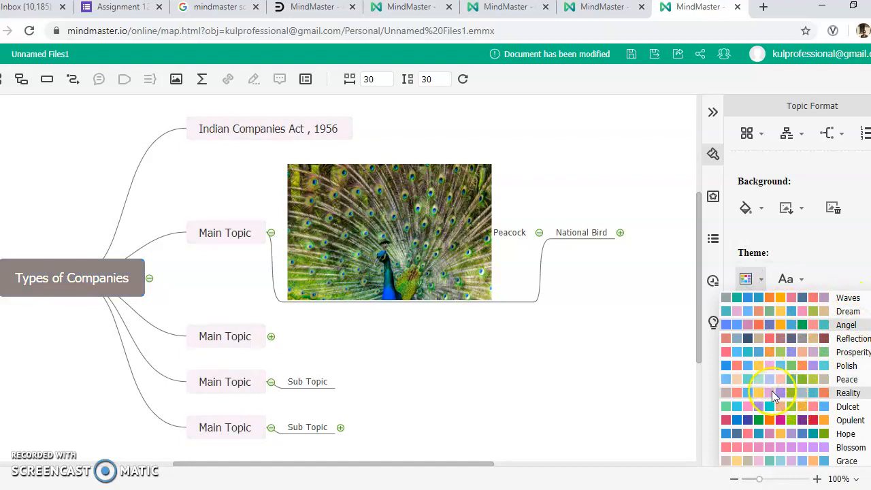
click(816, 393)
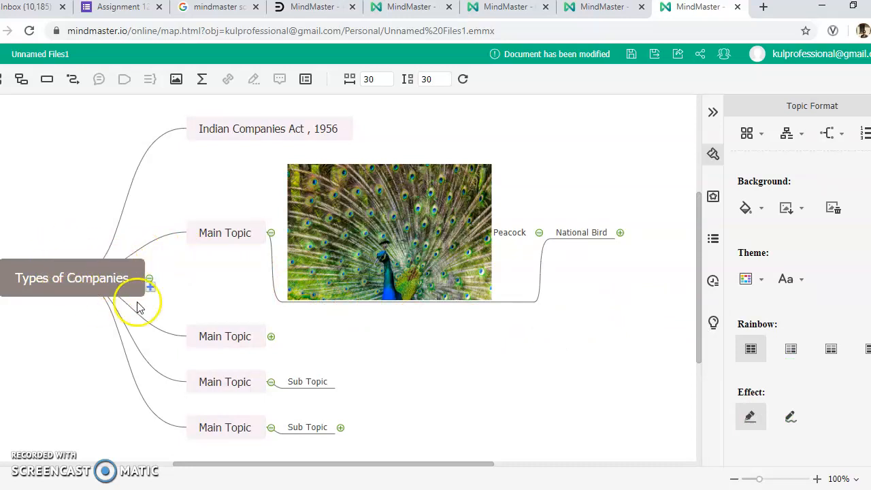
click(757, 350)
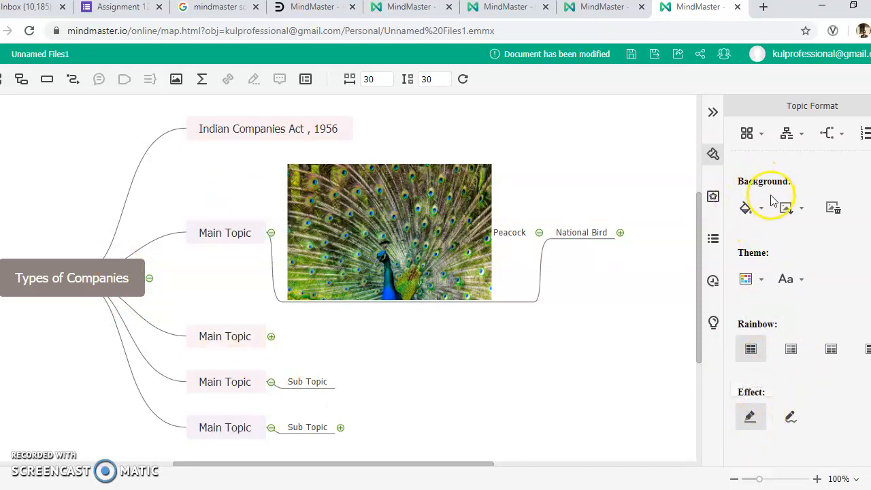
Try an orange-yellow background color for the mind map, and replace it with purple
click(754, 207)
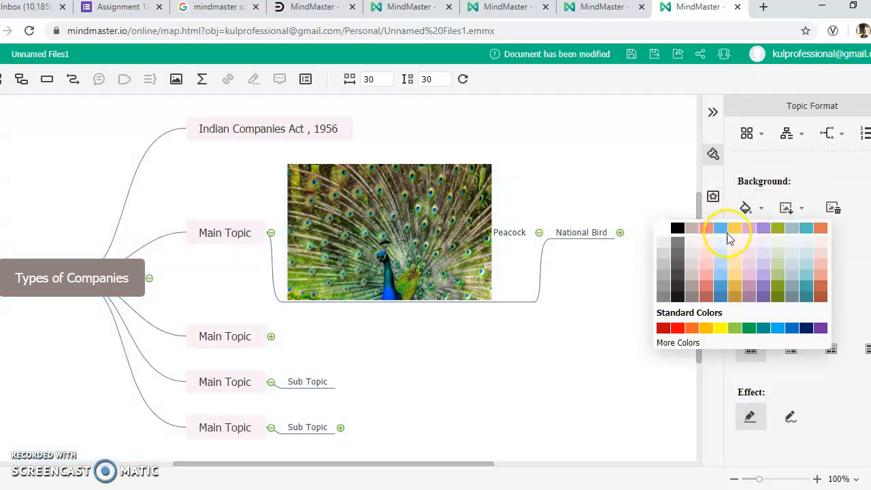
click(735, 229)
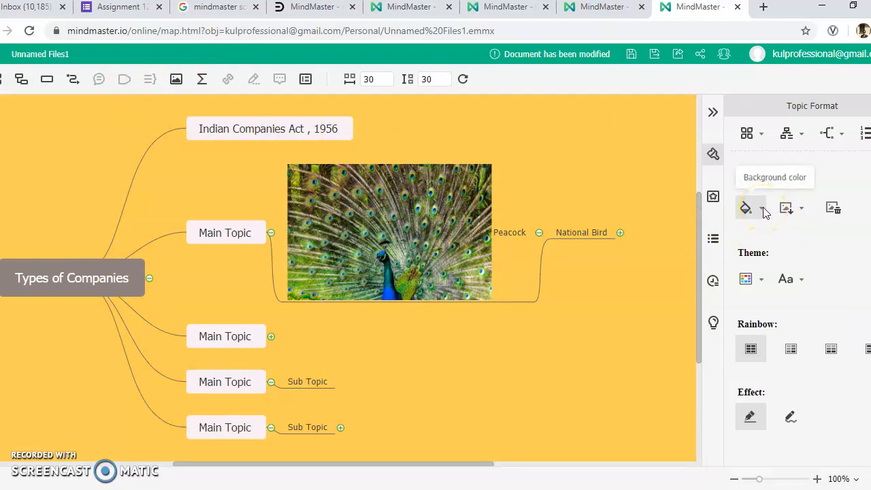
click(762, 207)
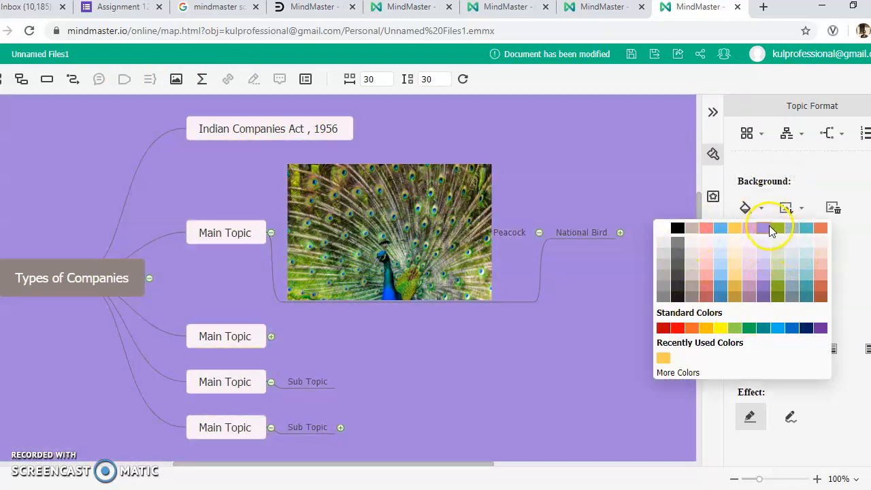
click(768, 225)
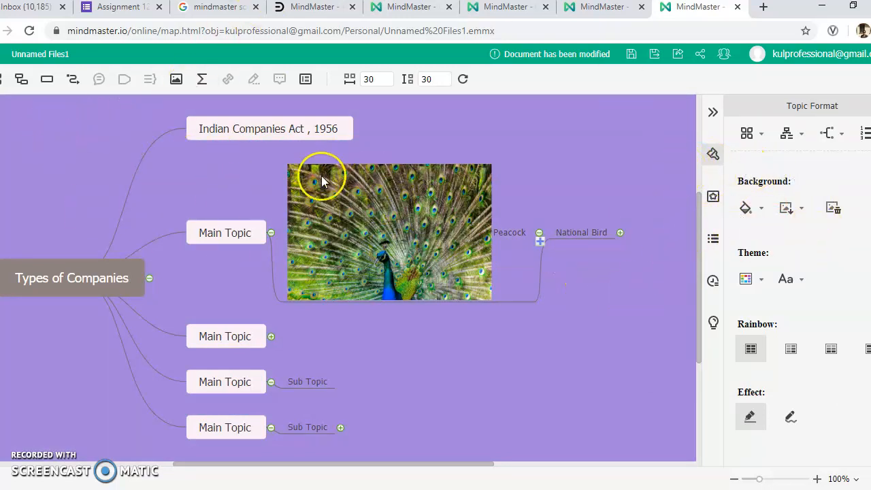
Rename the main topic that holds the peacock branch "Public Limted Companies", postponing the Dell update notification
click(218, 236)
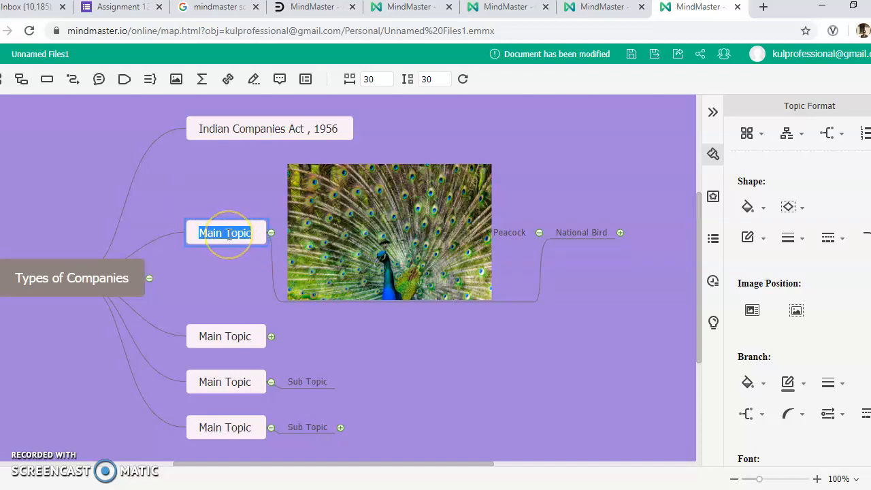
click(237, 238)
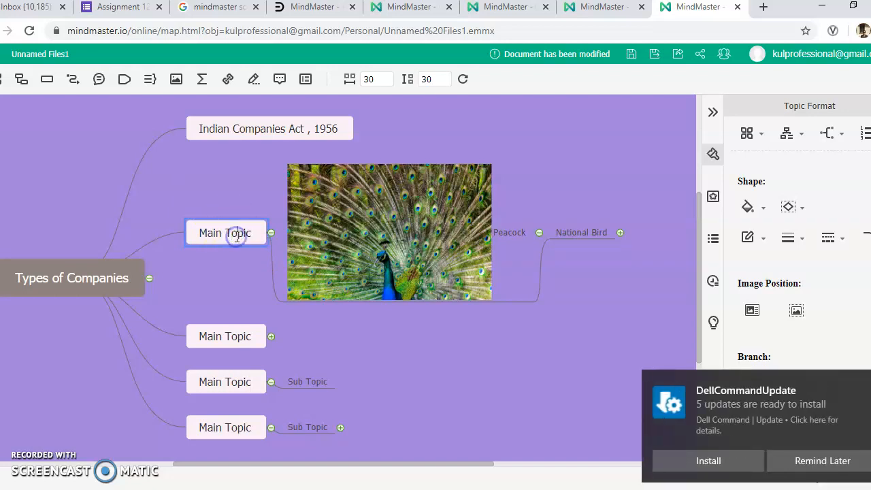
click(813, 461)
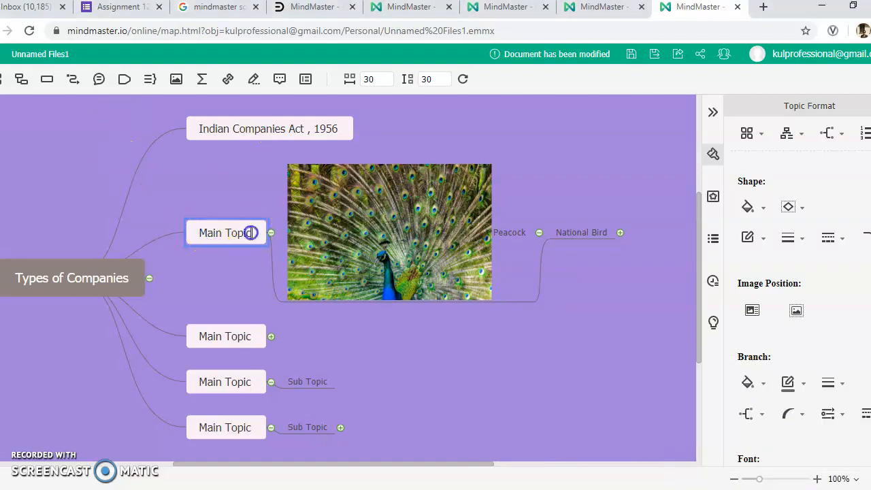
click(198, 236)
double_click(252, 234)
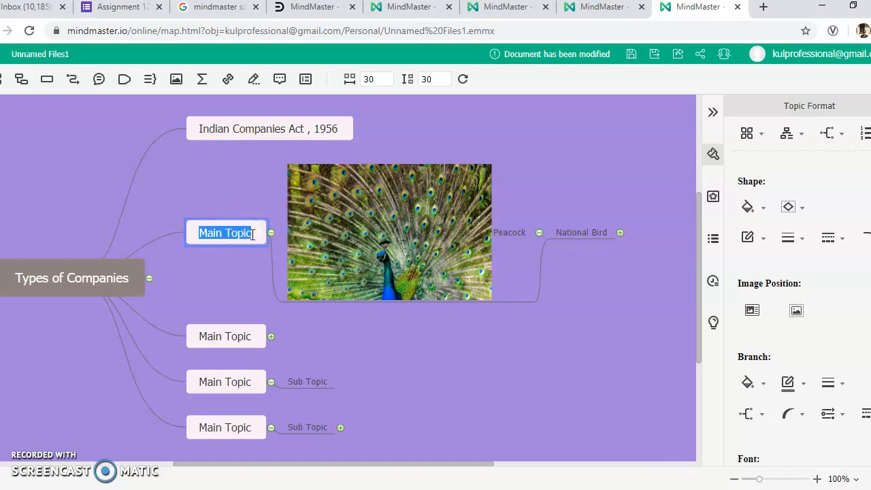
text(Pu)
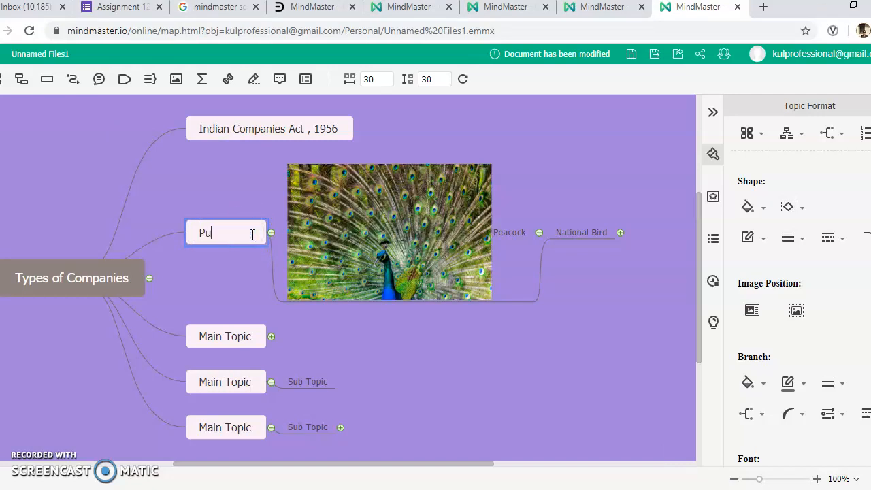
text(blic Limted Companies)
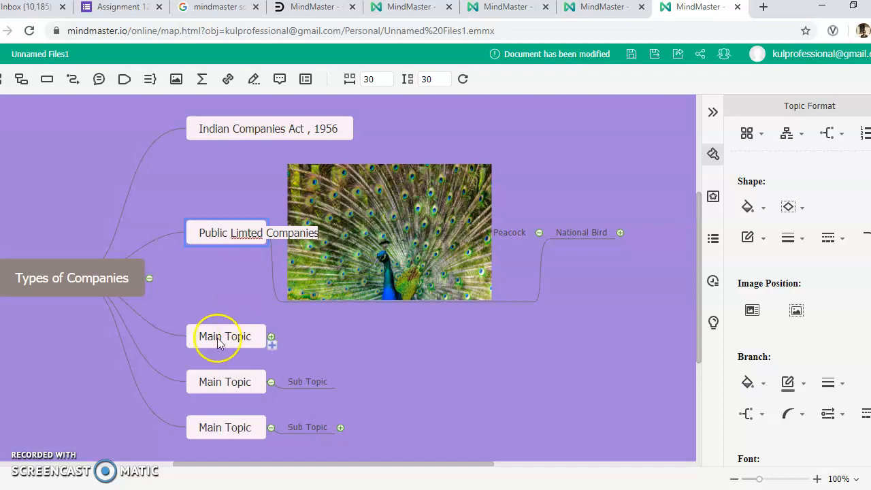
Rename the main topic below "Public Limted Companies" as "Private Limited Companies"
click(218, 339)
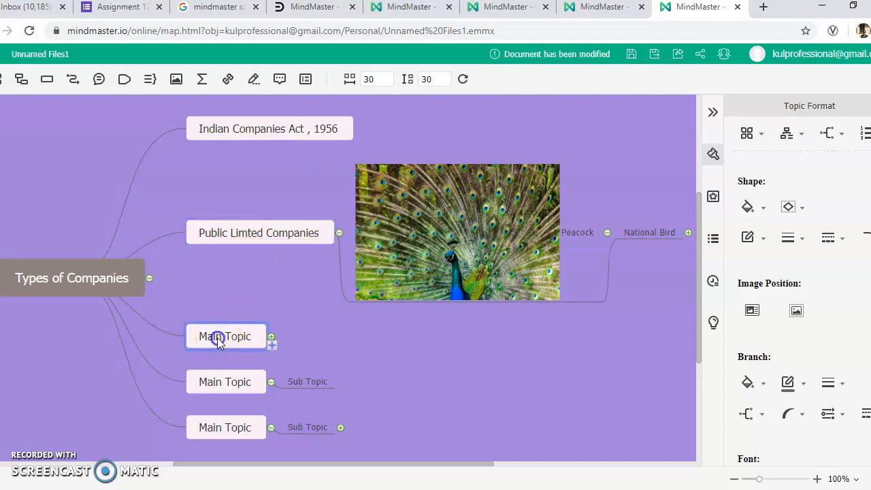
click(256, 340)
text(Private Limited Companies)
click(261, 305)
Rename the main topic below "Private Limited Companies" as "Foreign Companies"
click(252, 383)
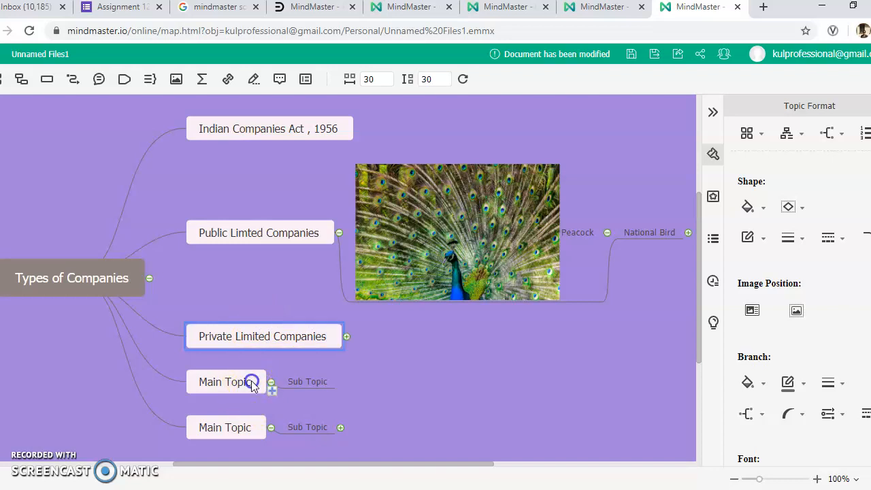
double_click(254, 383)
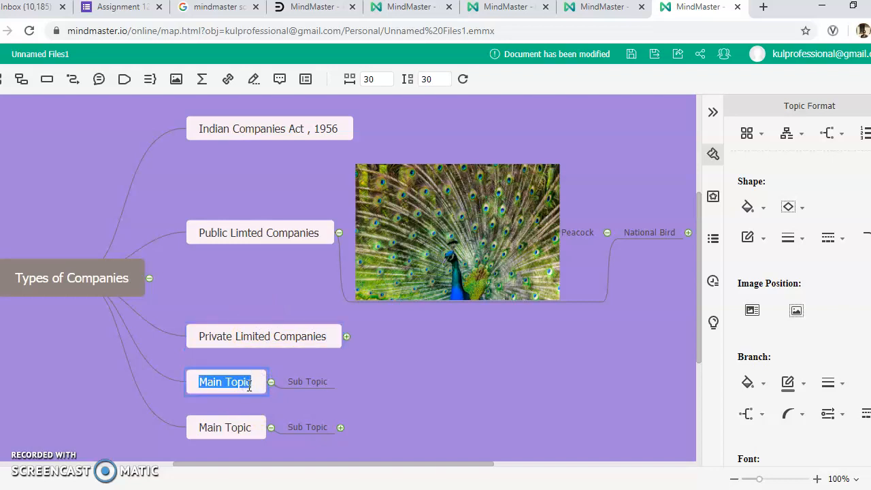
text(Foreign Companies)
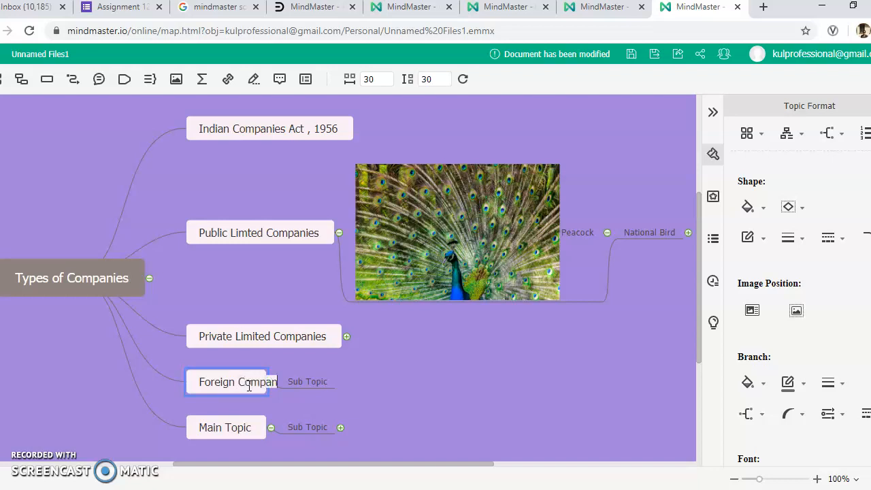
Cut the unnamed last main topic out of the map and collapse the "Foreign Companies" branch
click(226, 425)
double_click(228, 425)
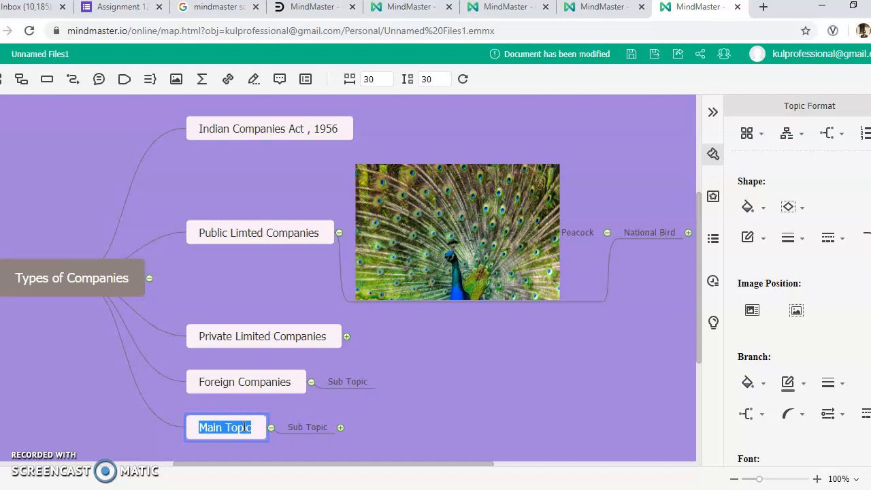
click(340, 427)
click(340, 428)
click(270, 427)
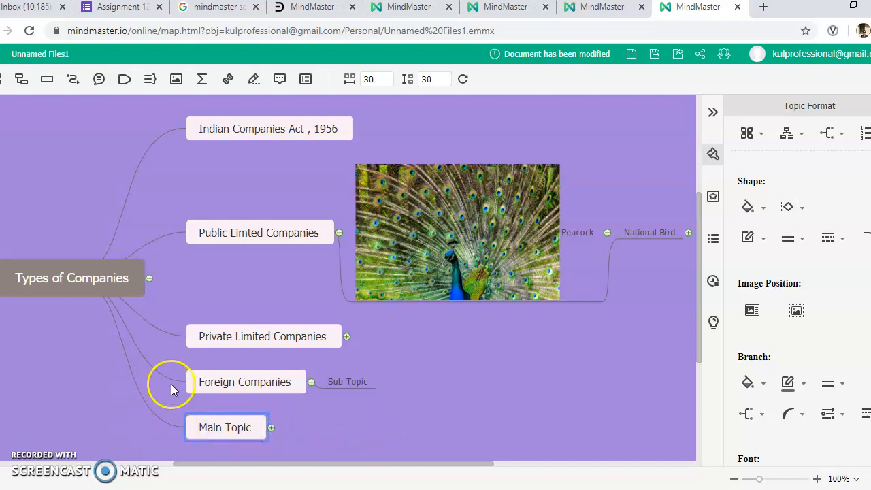
click(181, 426)
right_click(239, 426)
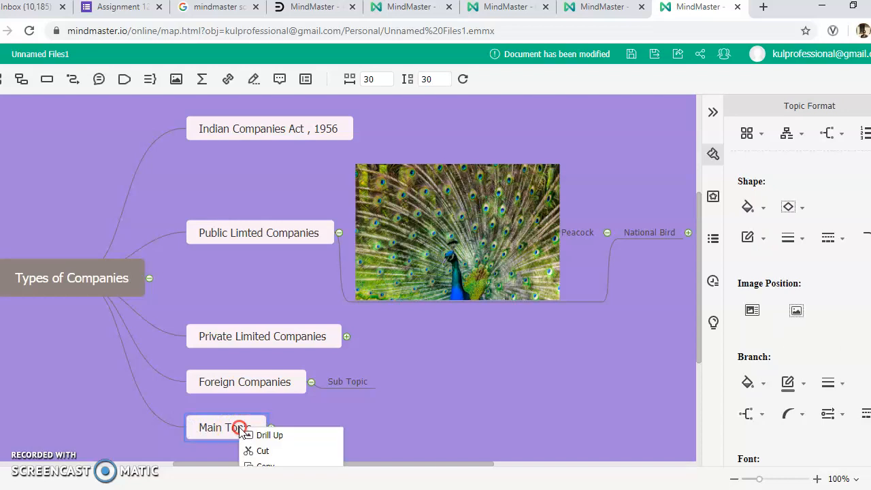
click(272, 450)
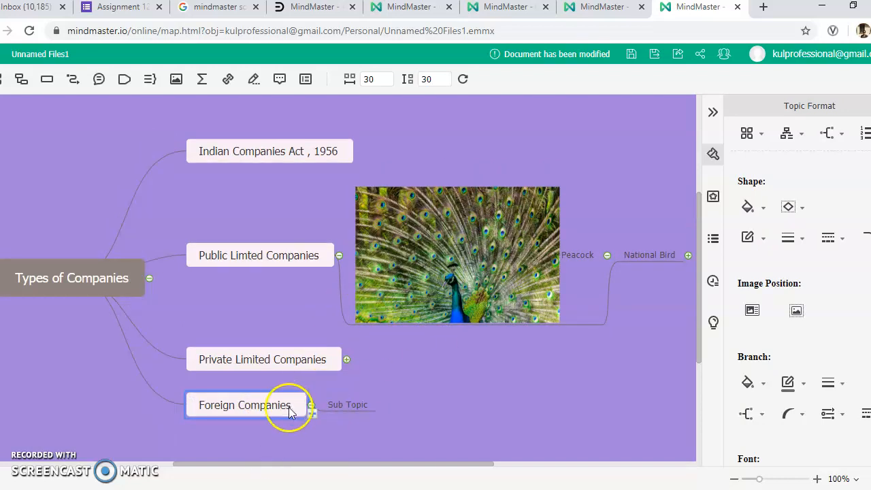
click(312, 406)
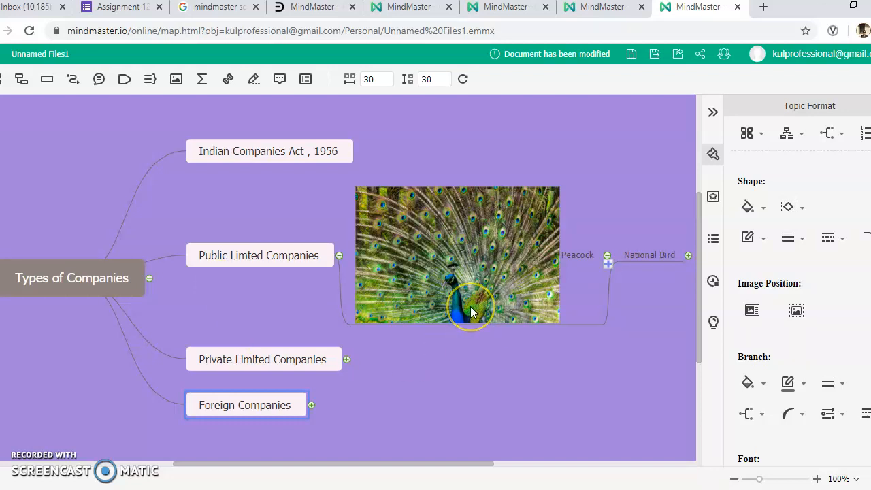
click(542, 393)
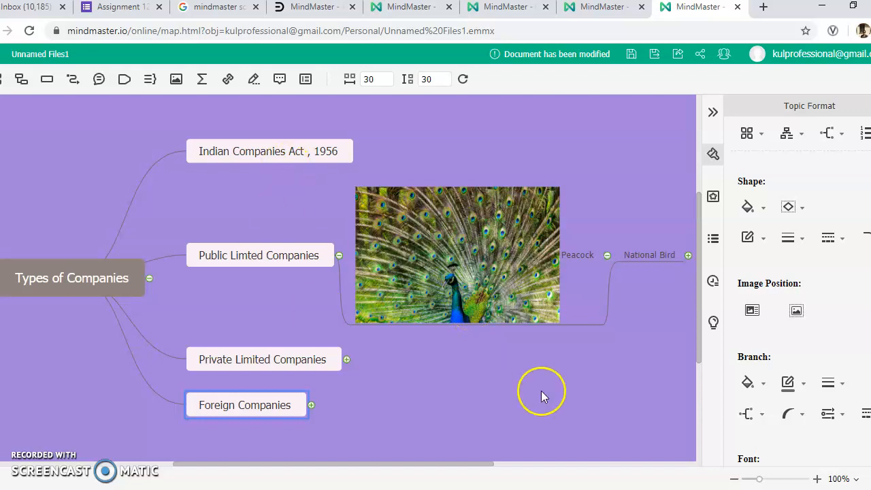
Open the sharing options for the mind map
click(701, 61)
click(703, 53)
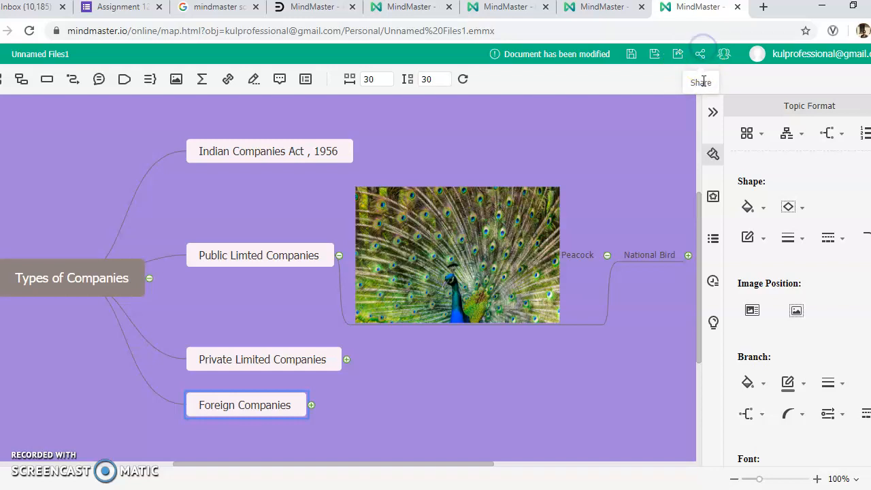